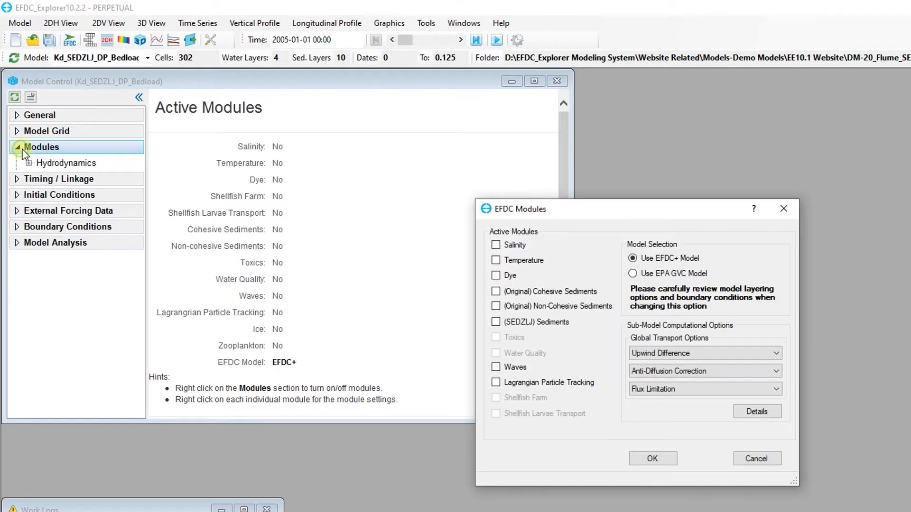
# Step: Activate the (SEDZLJ) Sediments module and open the settings of the Sediment module
pyautogui.click(512, 324)
pyautogui.click(647, 458)
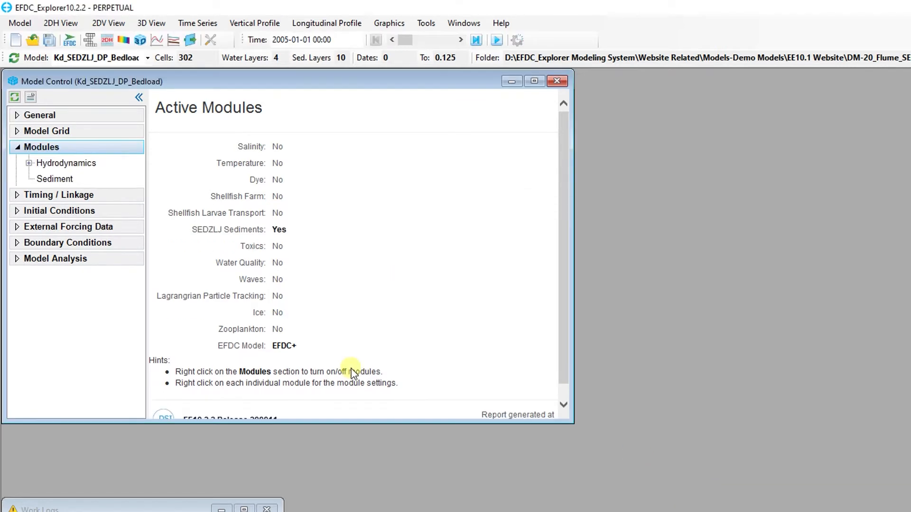
pyautogui.click(57, 178)
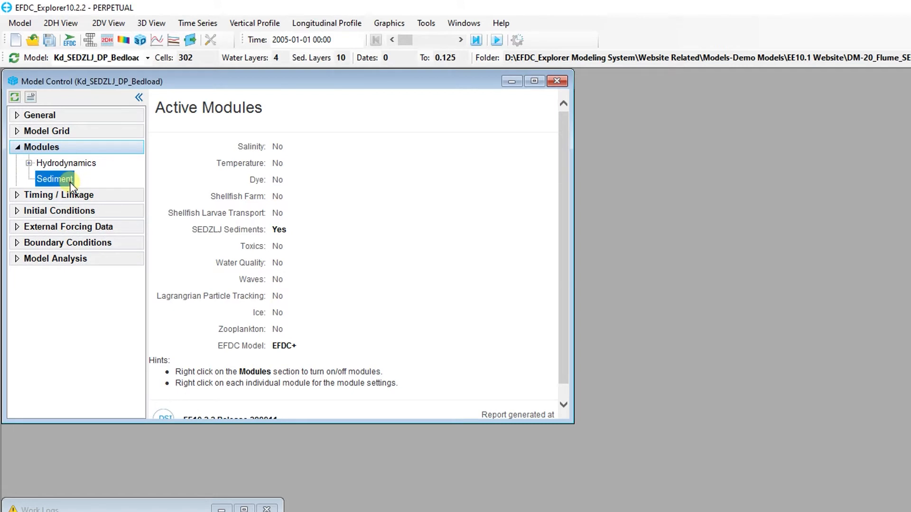
pyautogui.rightClick(71, 184)
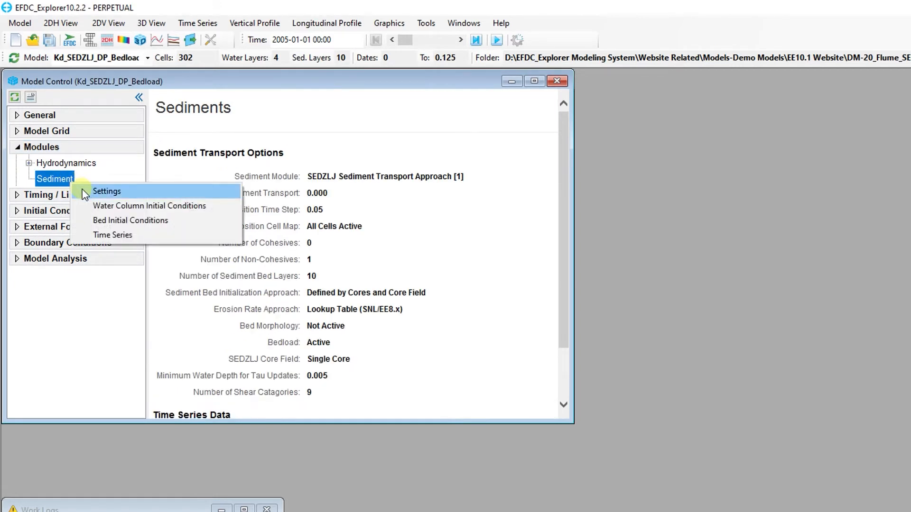
pyautogui.click(86, 193)
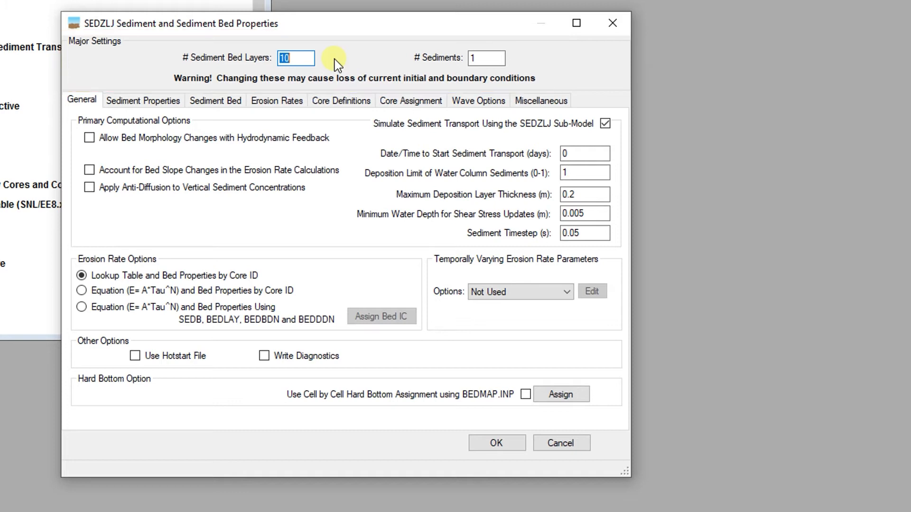
# Step: Enable bed morphology changes with hydrodynamic feedback, bed slope changes in the erosion rate calculations, and anti-diffusion for vertical sediment concentrations
pyautogui.click(79, 105)
pyautogui.click(90, 139)
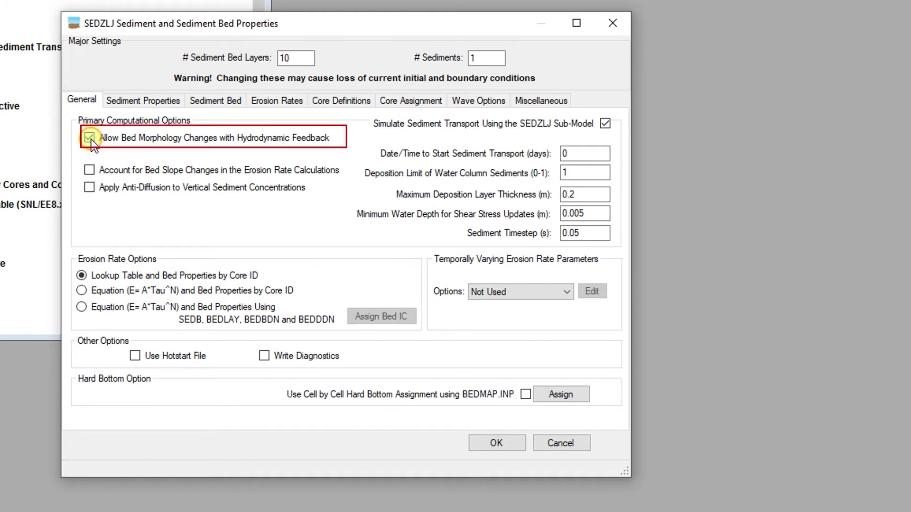
pyautogui.click(89, 172)
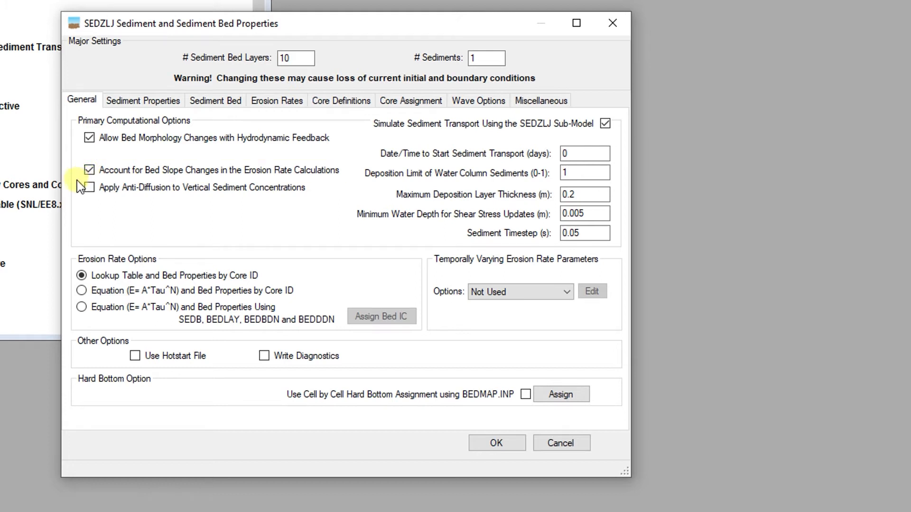
pyautogui.click(89, 190)
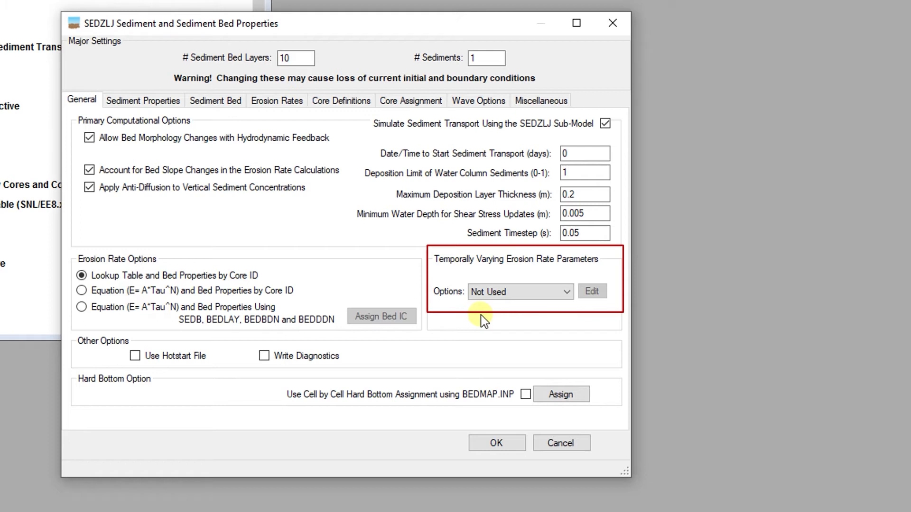
# Step: Enable cell by cell hard bottom assignment using BEDMAP.INP and look at its cell property form without applying conditions
pyautogui.click(567, 292)
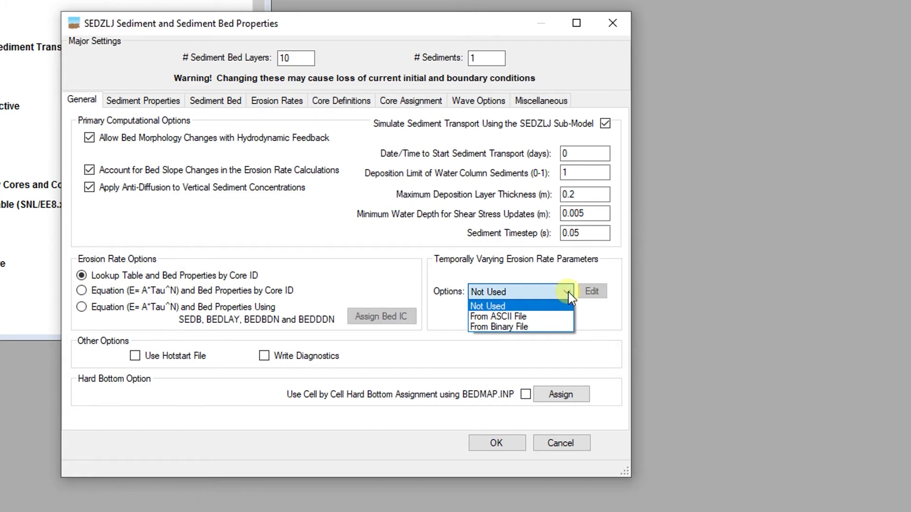
pyautogui.click(582, 311)
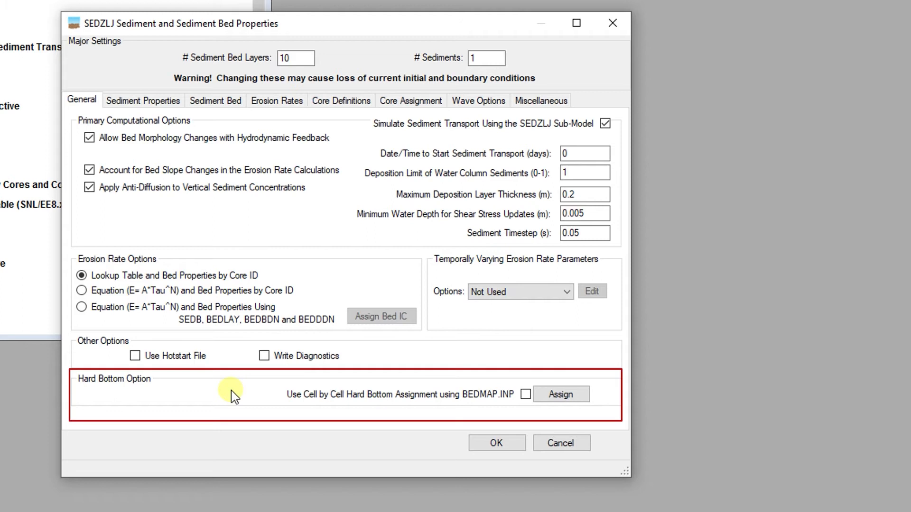
pyautogui.click(526, 394)
pyautogui.click(540, 395)
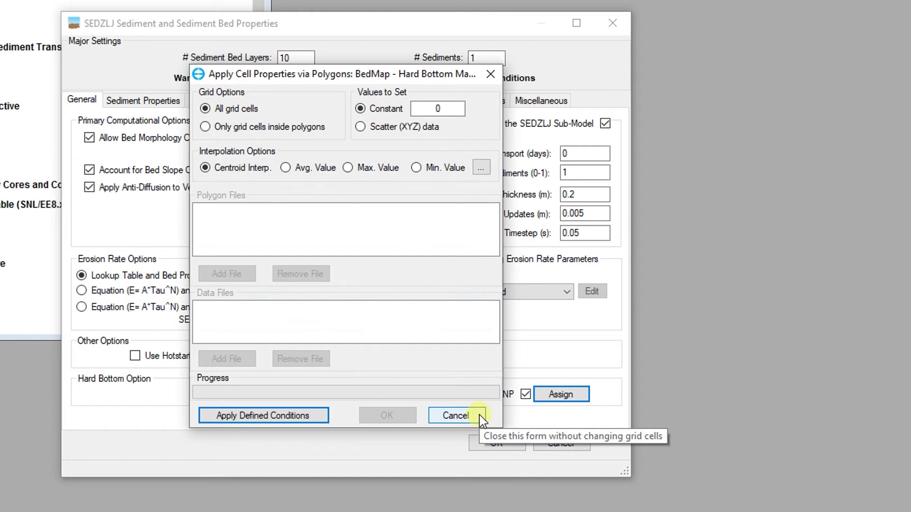
pyautogui.click(479, 415)
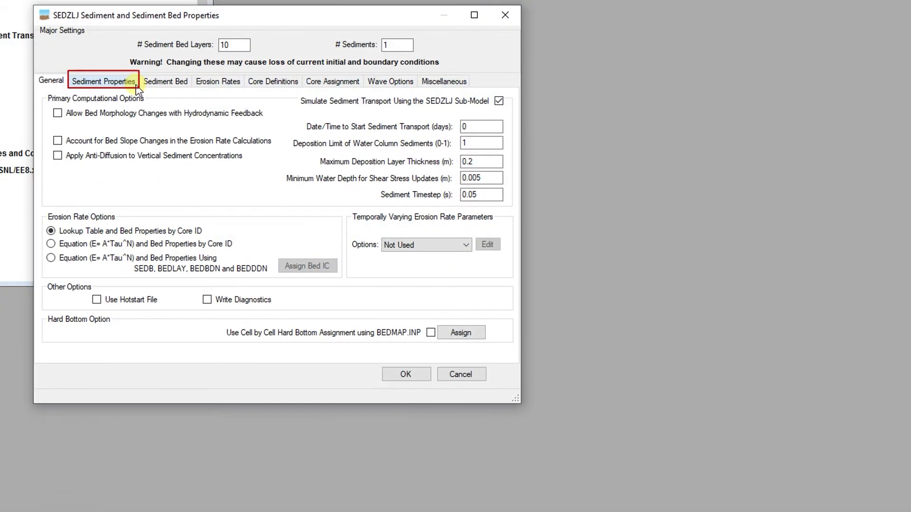
# Step: View the sediment characteristics report and initialize the property values of the 250 µm sediment class
pyautogui.click(136, 88)
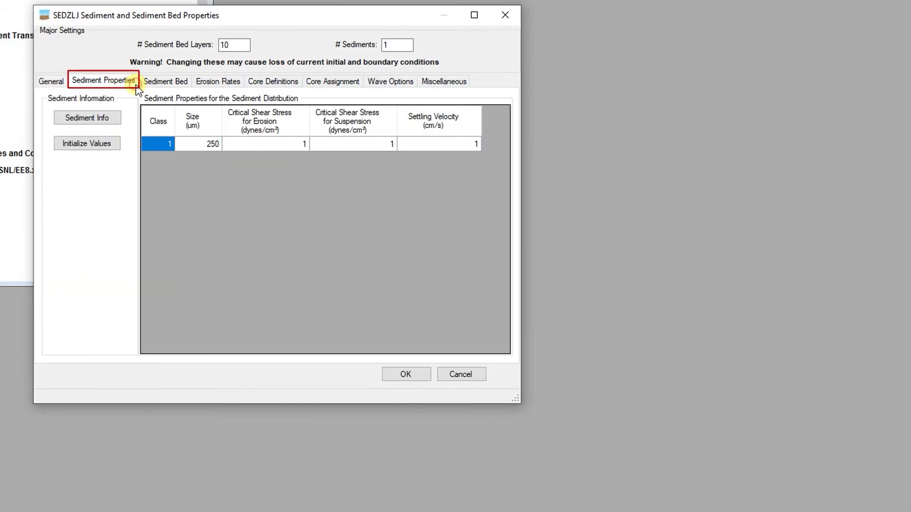
pyautogui.click(118, 126)
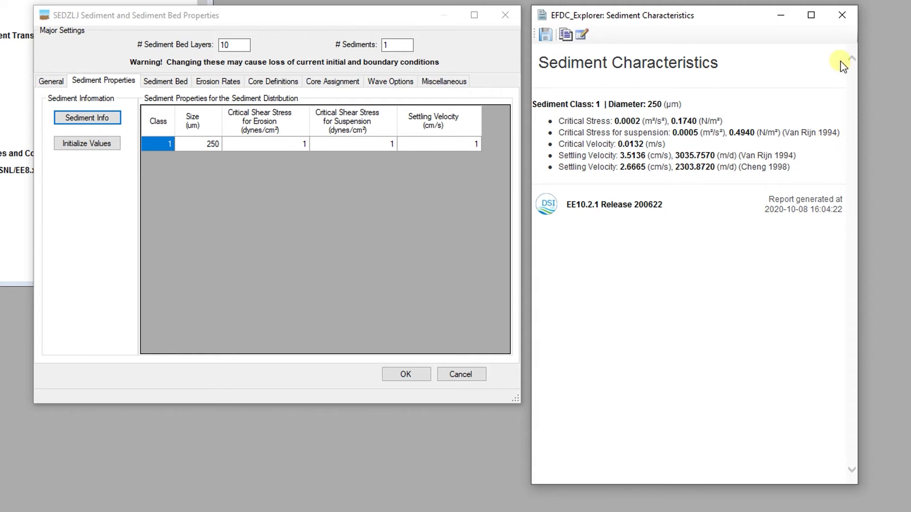
pyautogui.click(841, 26)
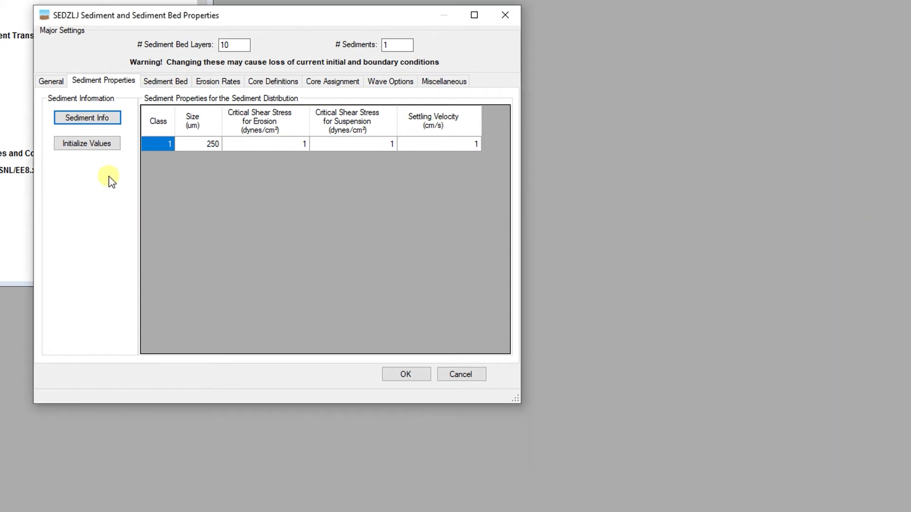
pyautogui.click(113, 148)
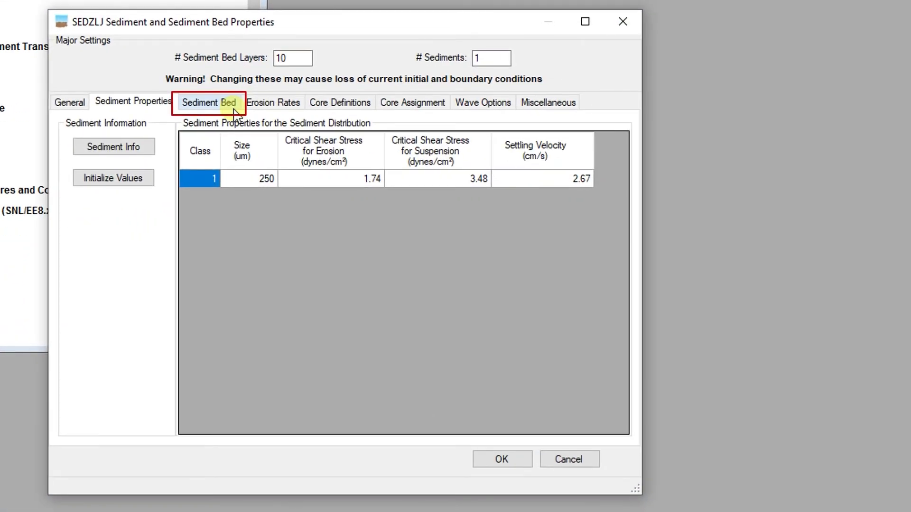
# Step: Examine the sediment bed characteristics with the bedload options, and the erosion rate matrix for active and deposited sediments
pyautogui.click(234, 112)
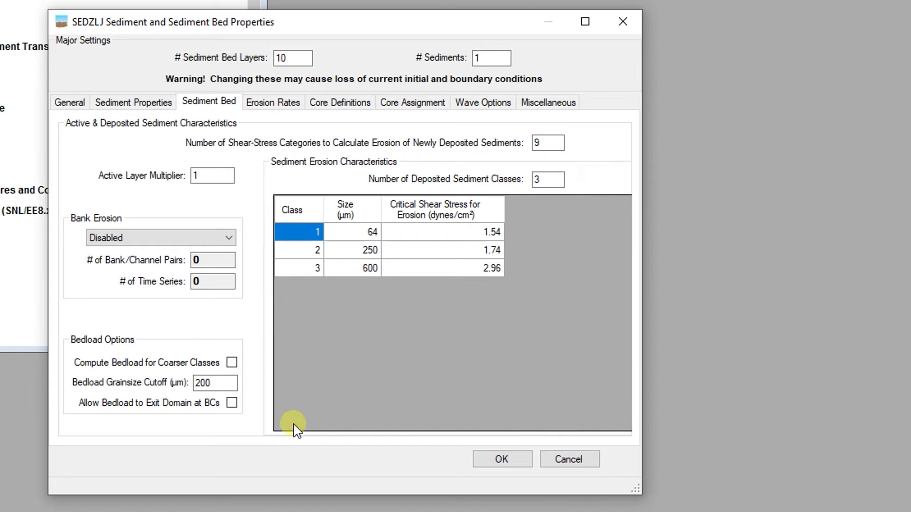
pyautogui.click(232, 363)
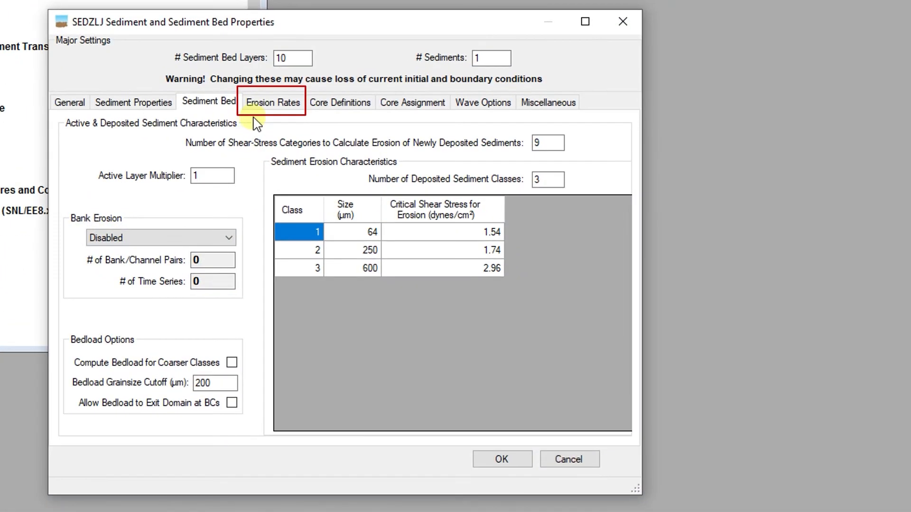
pyautogui.click(299, 108)
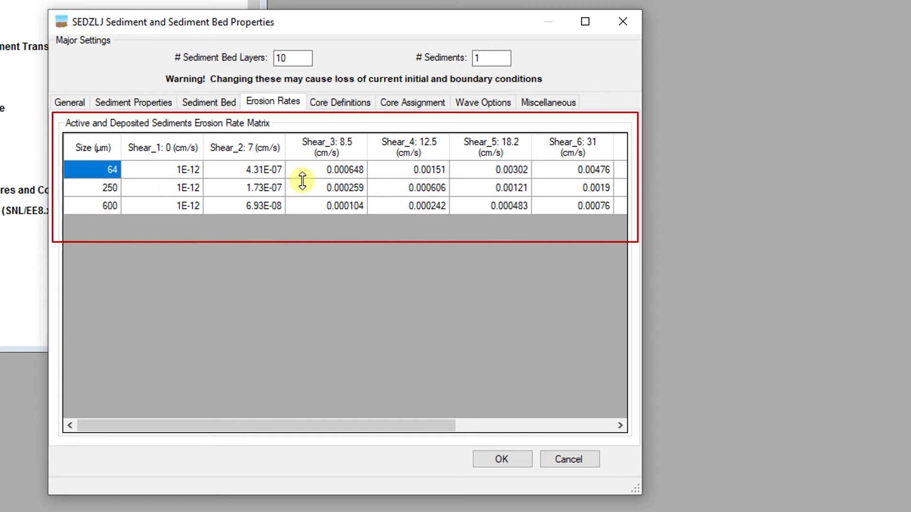
pyautogui.moveTo(287, 419)
pyautogui.mouseDown()
pyautogui.moveTo(460, 417)
pyautogui.moveTo(298, 417)
pyautogui.mouseUp()
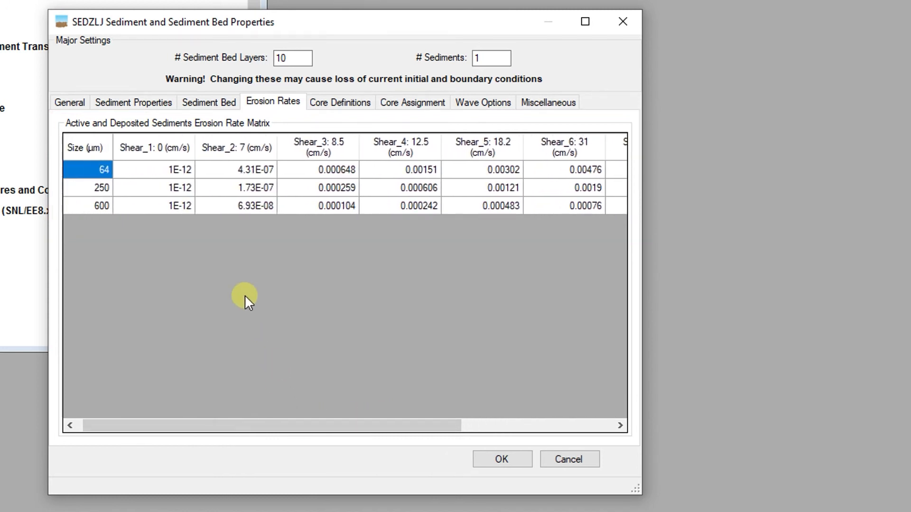
# Step: Set the erosion rate option to Equation (E= A*Tau^N) and Bed Properties by Core ID, and display the erosion rate matrix
pyautogui.click(55, 106)
pyautogui.click(70, 300)
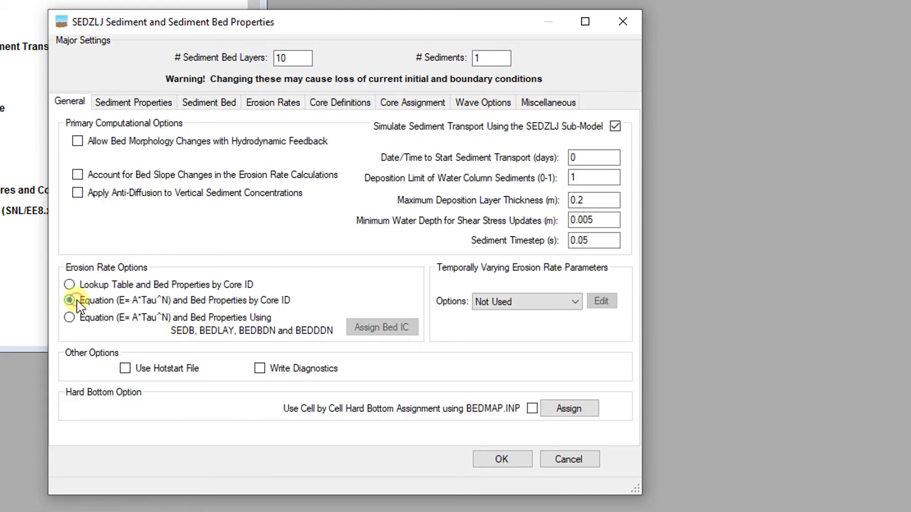
pyautogui.click(294, 110)
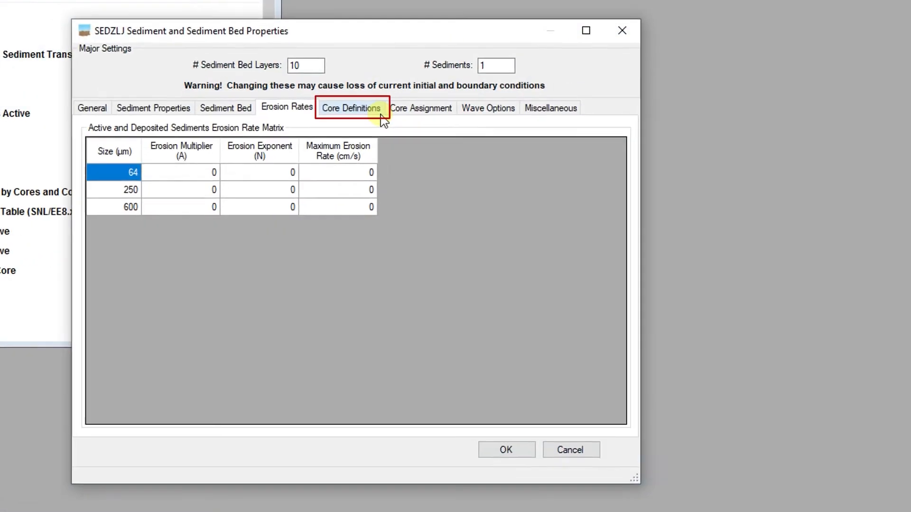
# Step: Set the number of SedFlume cores to 3 in the core definitions
pyautogui.click(372, 112)
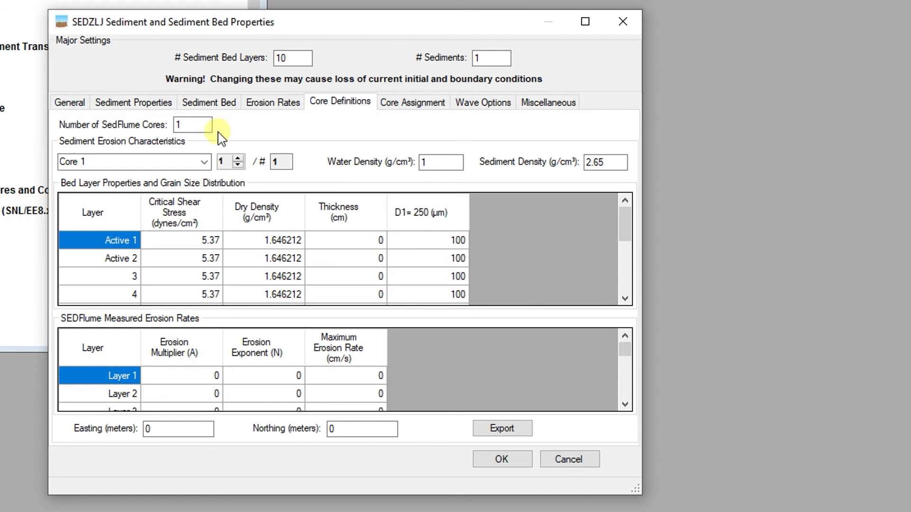
pyautogui.doubleClick(183, 124)
pyautogui.write('3')
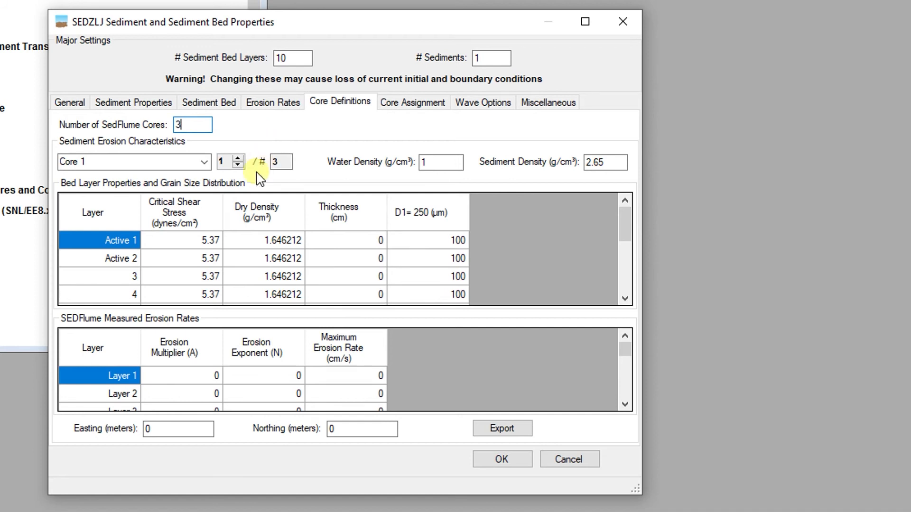
# Step: Select Core 1 and review its bed layer properties, grain size distribution and SEDFlume measured erosion rates
pyautogui.click(205, 163)
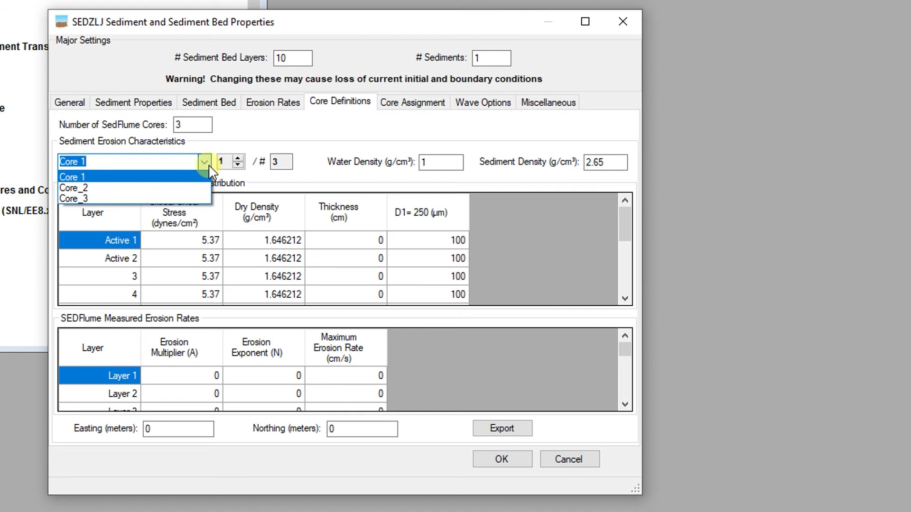
pyautogui.click(207, 181)
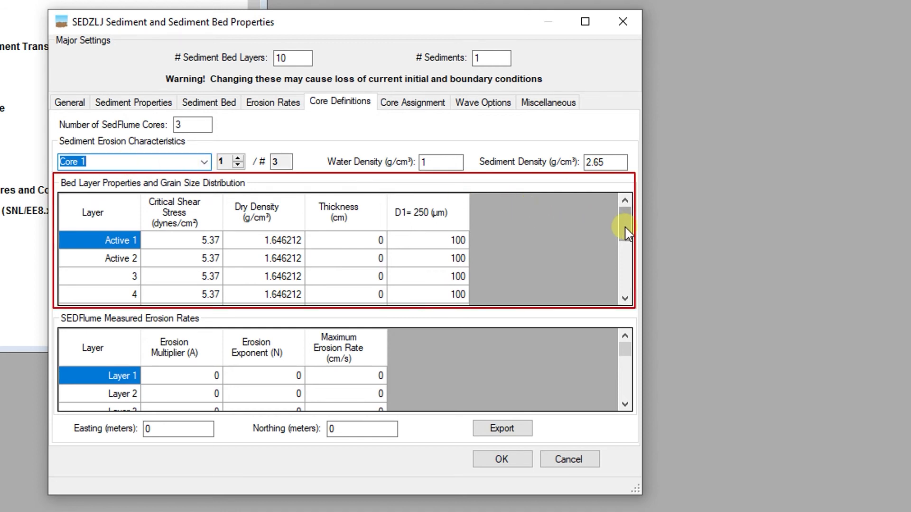
pyautogui.moveTo(624, 230)
pyautogui.mouseDown()
pyautogui.moveTo(624, 290)
pyautogui.moveTo(625, 229)
pyautogui.mouseUp()
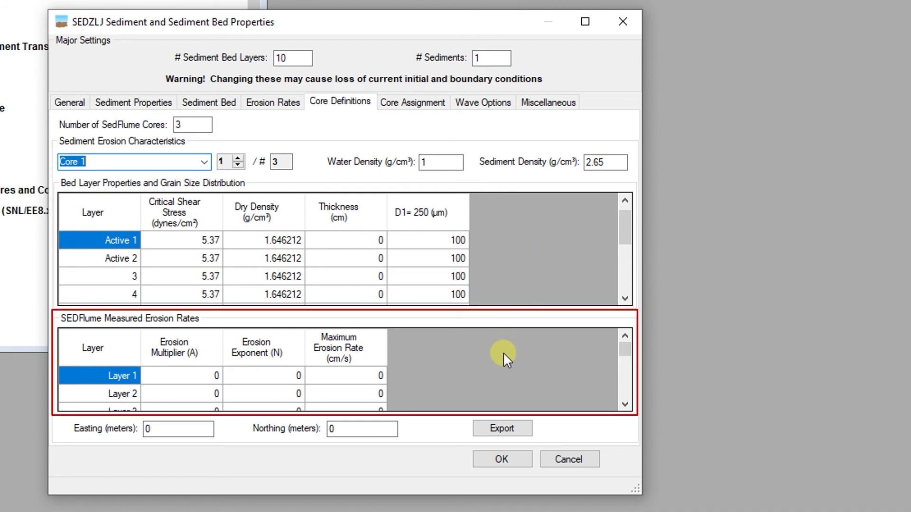
pyautogui.moveTo(625, 357)
pyautogui.mouseDown()
pyautogui.moveTo(625, 348)
pyautogui.moveTo(630, 391)
pyautogui.moveTo(626, 342)
pyautogui.mouseUp()
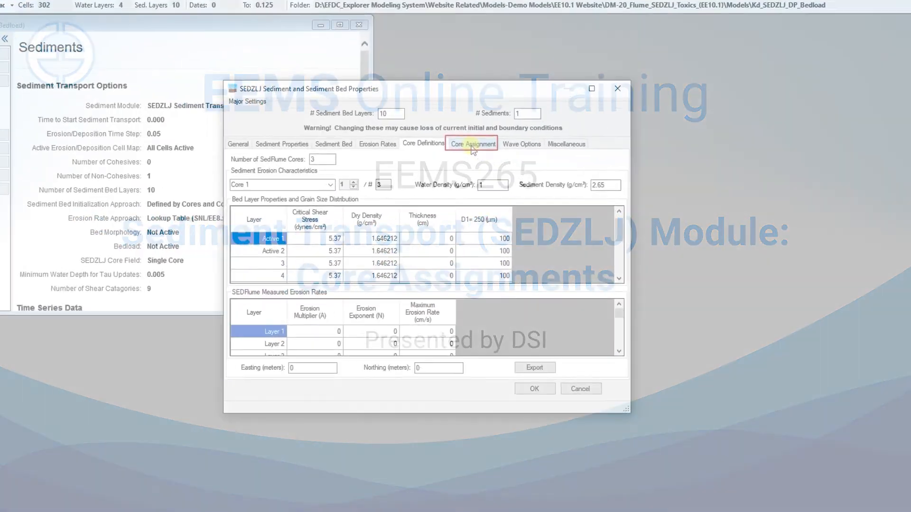
# Step: Allow core definitions on a cell by cell basis, with core numbers assigned using polygons with ID's
pyautogui.click(467, 144)
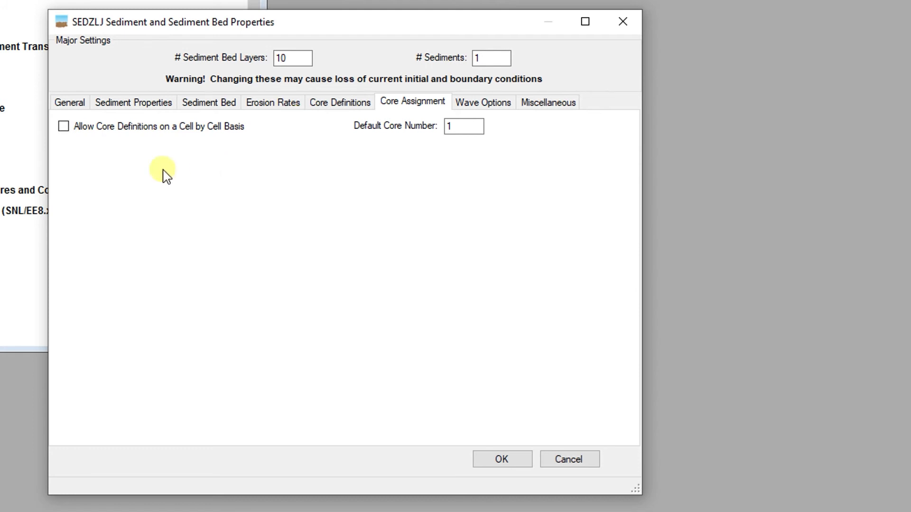
pyautogui.click(63, 128)
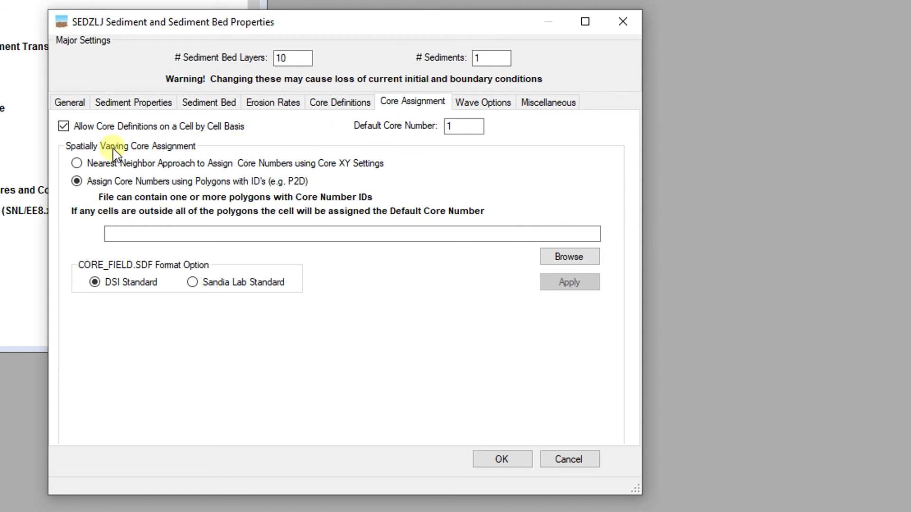
pyautogui.click(76, 164)
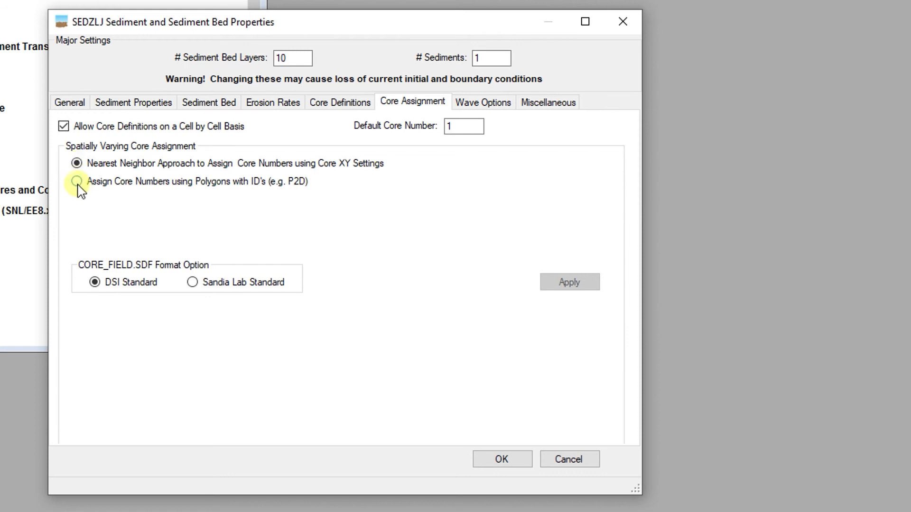
pyautogui.click(77, 182)
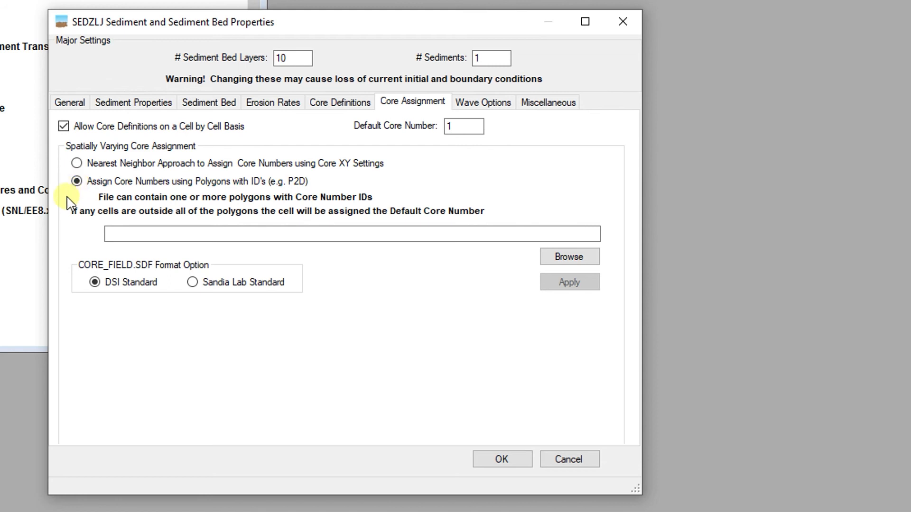
# Step: Browse for a polygon ID file without choosing one, and set the CORE_FIELD.SDF format to Sandia Lab Standard
pyautogui.click(547, 264)
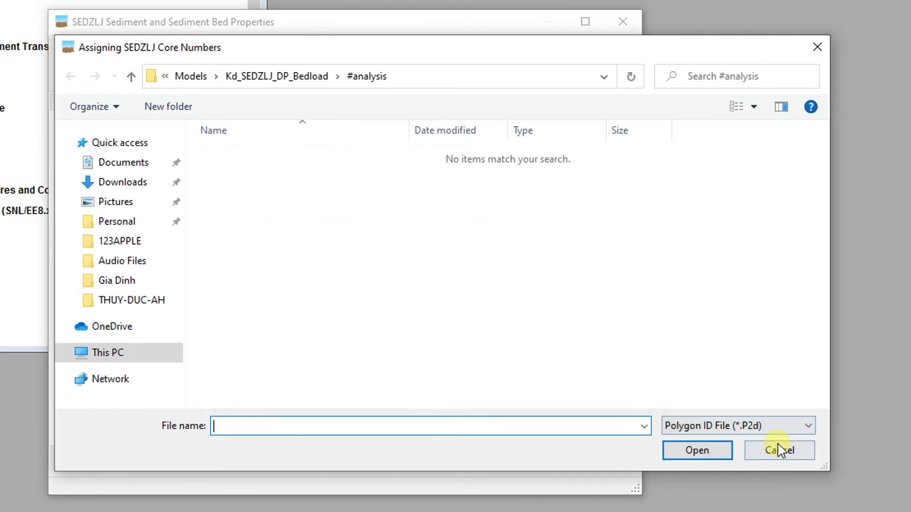
pyautogui.click(778, 450)
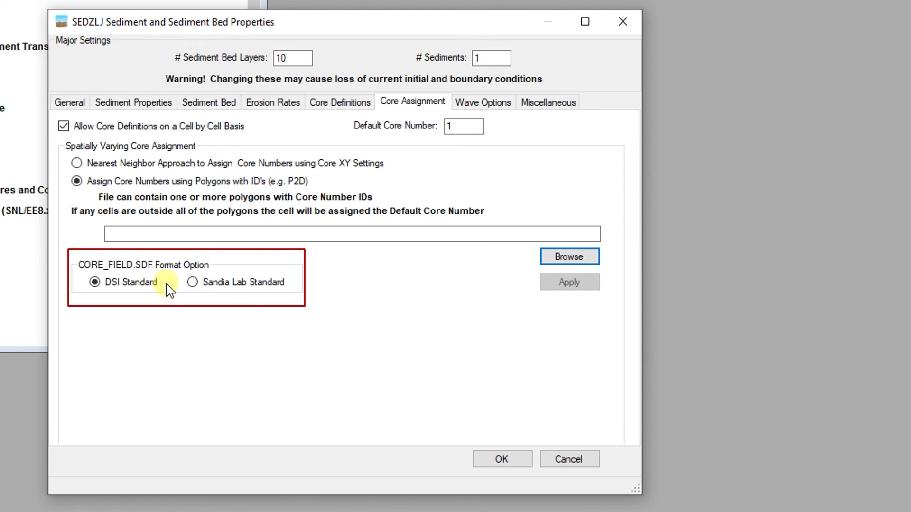
pyautogui.click(193, 283)
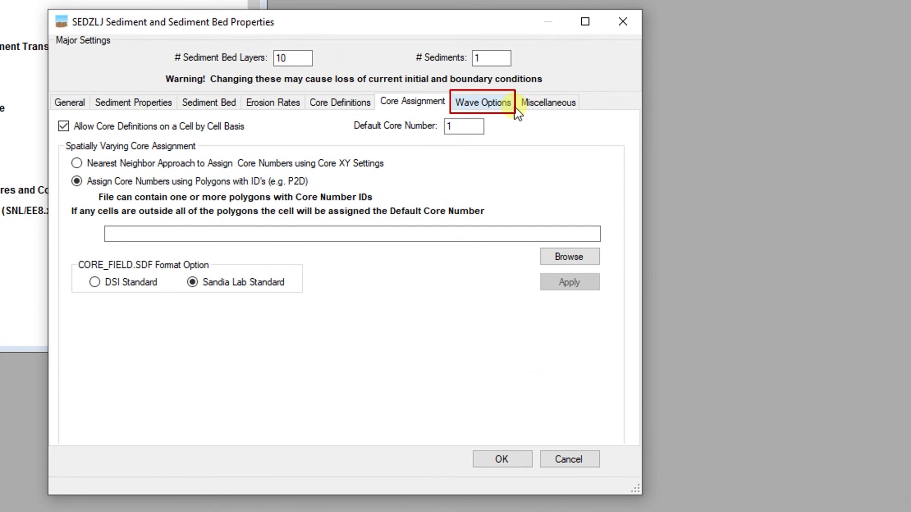
# Step: Set the SEDZLJ wave action option to Wind Wave (SEDZLJ) and switch it to STWAVE Wave
pyautogui.click(514, 108)
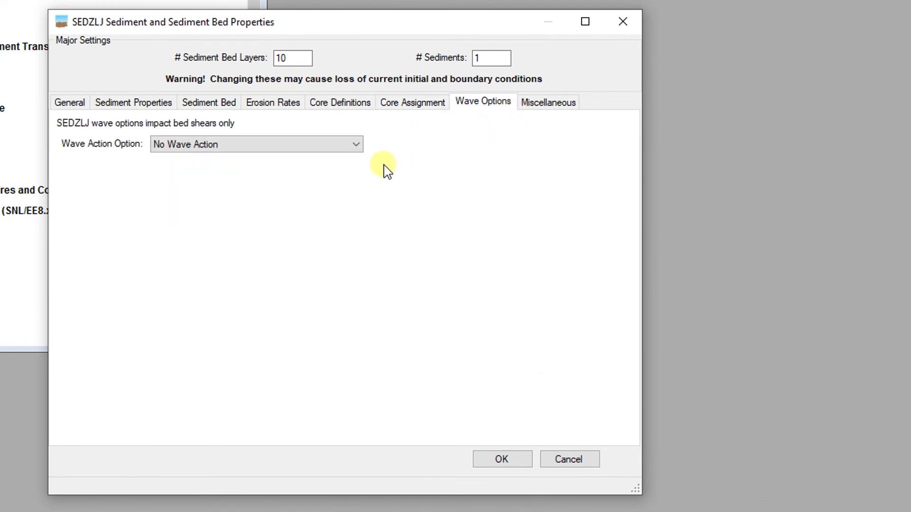
pyautogui.click(355, 145)
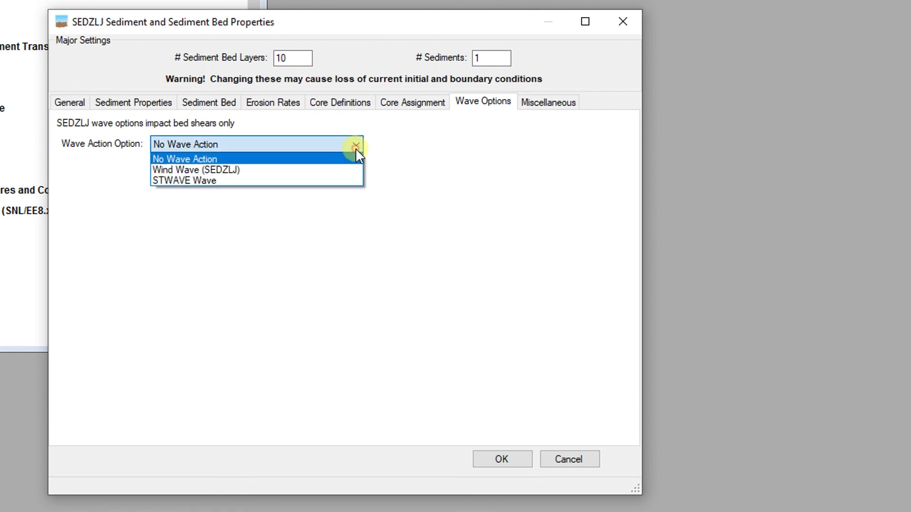
pyautogui.click(345, 175)
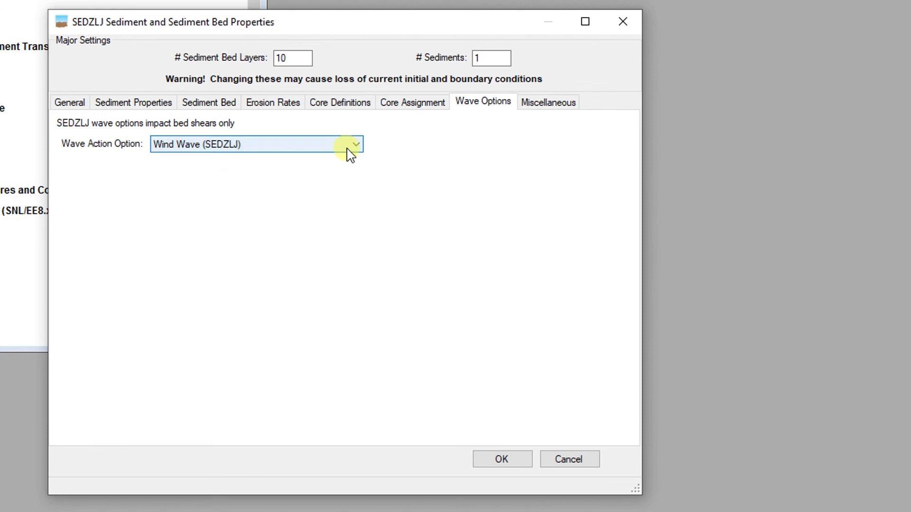
pyautogui.click(348, 149)
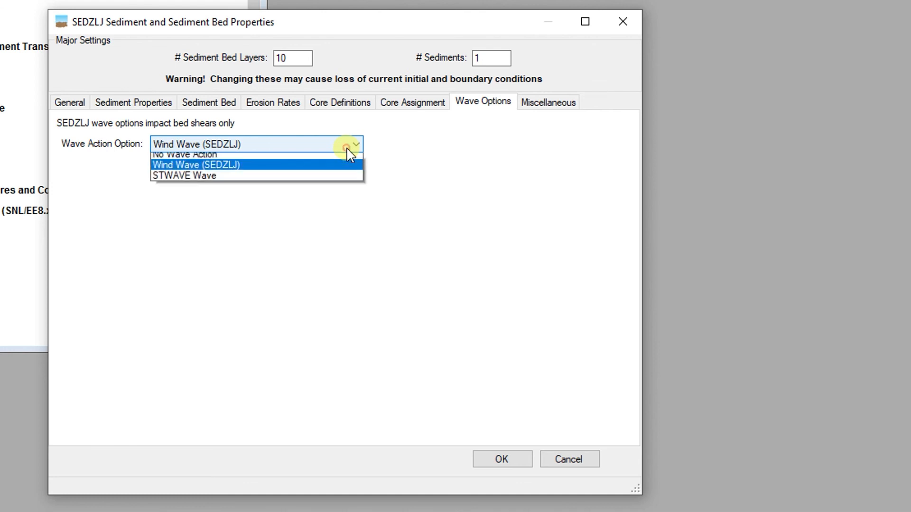
pyautogui.click(348, 182)
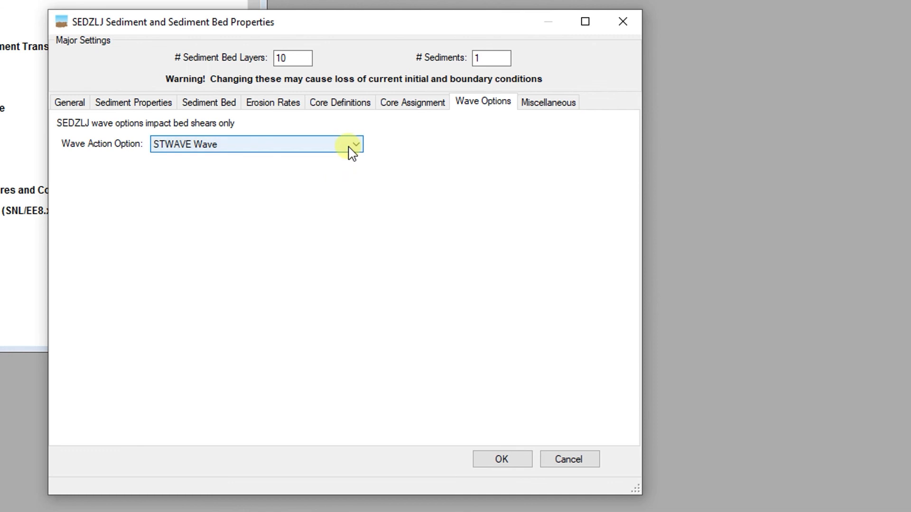